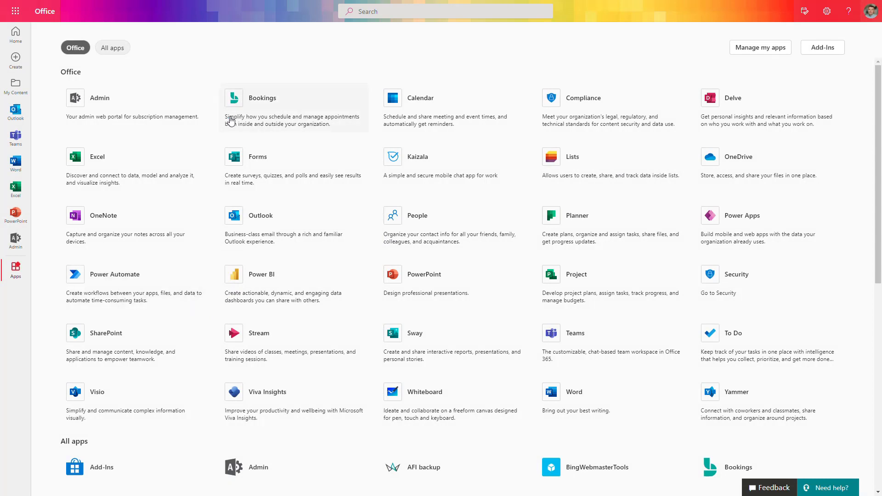
Open SharePoint and start creating a new communication site
{"action": "left_click", "coordinate": [162, 345]}
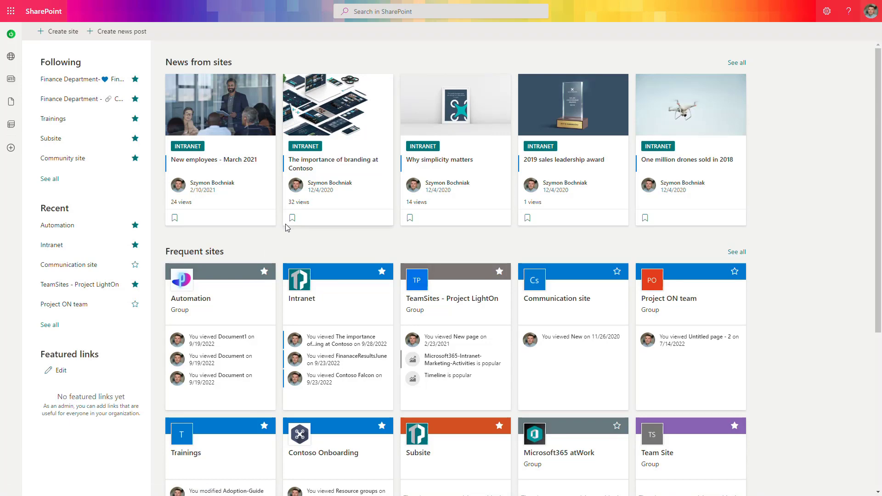
{"action": "scroll", "coordinate": [285, 228], "scroll_direction": "down", "scroll_amount": 5}
{"action": "scroll", "coordinate": [285, 227], "scroll_direction": "up", "scroll_amount": 4}
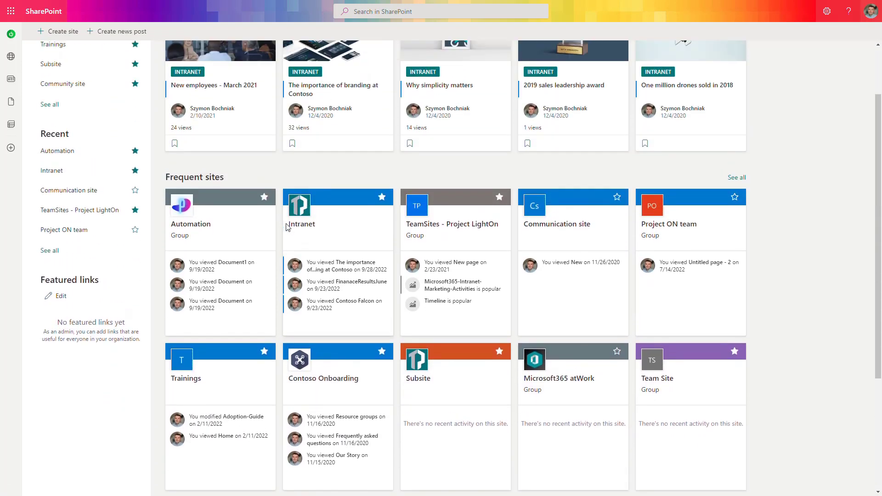
{"action": "scroll", "coordinate": [287, 228], "scroll_direction": "up", "scroll_amount": 2}
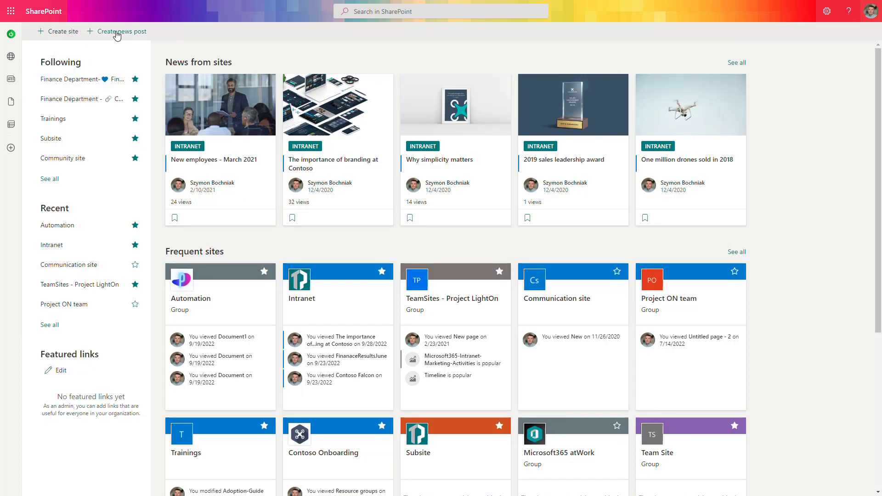
{"action": "left_click", "coordinate": [64, 33]}
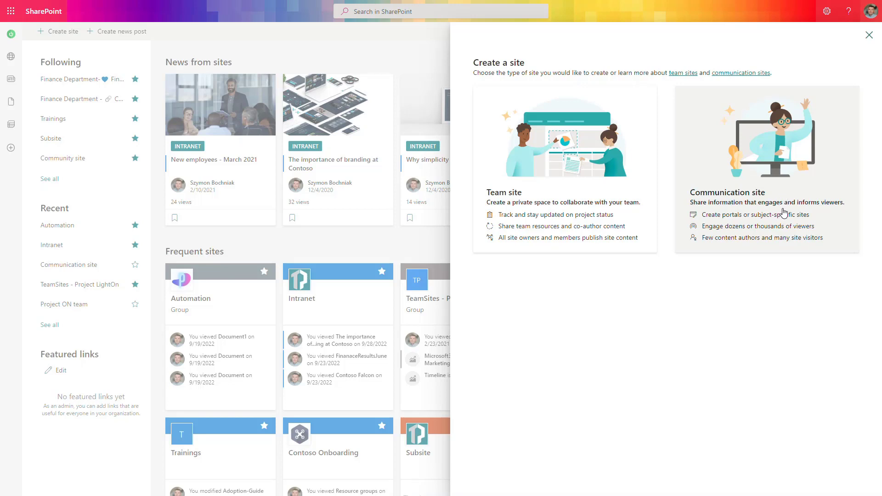
{"action": "left_click", "coordinate": [756, 204]}
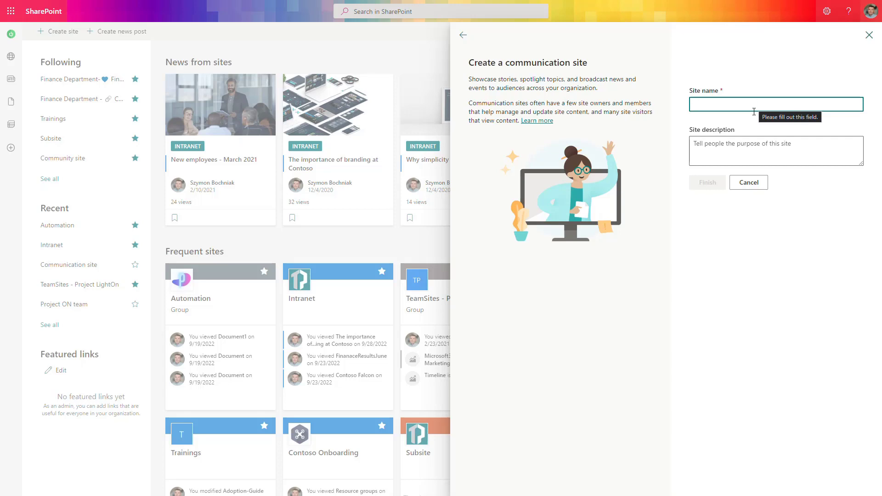
Name the site "Landing page for Front Line Workers" and set its site address to FLW
{"action": "type", "text": "Landing page for Front Line Workers"}
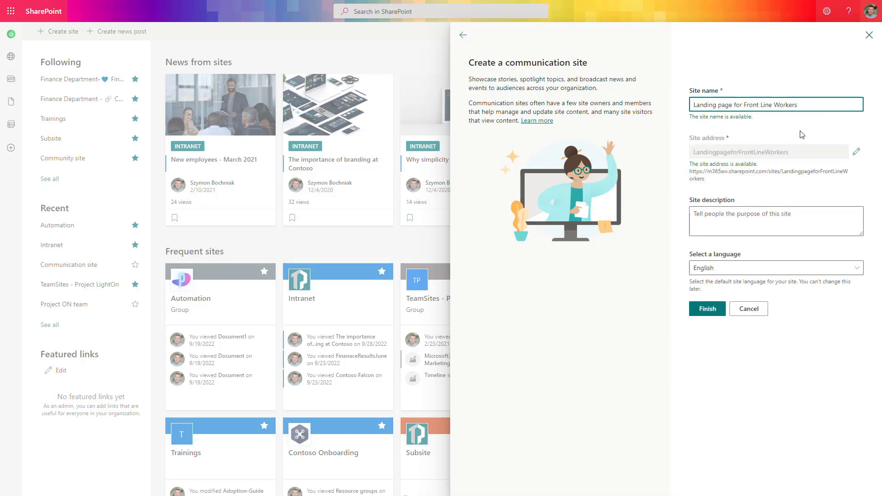
{"action": "key", "text": "ctrl+Left"}
{"action": "key", "text": "ctrl+Left"}
{"action": "key", "text": "ctrl+Left"}
{"action": "left_click", "coordinate": [856, 152]}
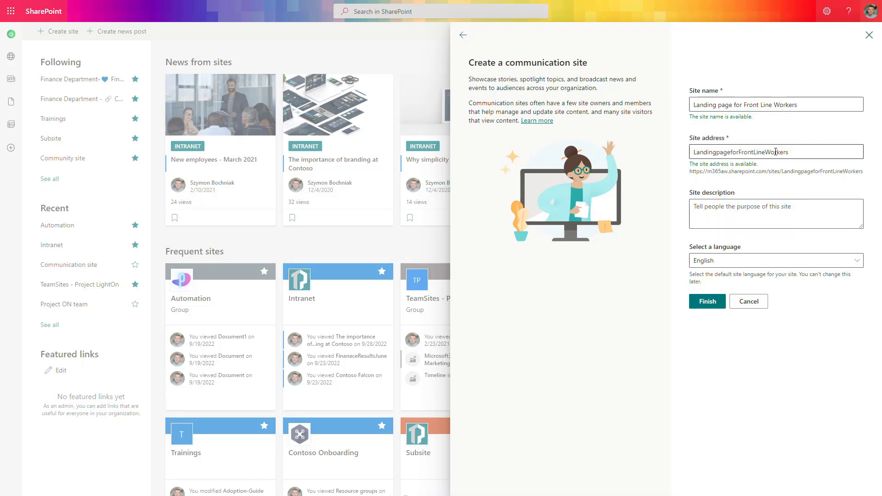
{"action": "left_click", "coordinate": [745, 151]}
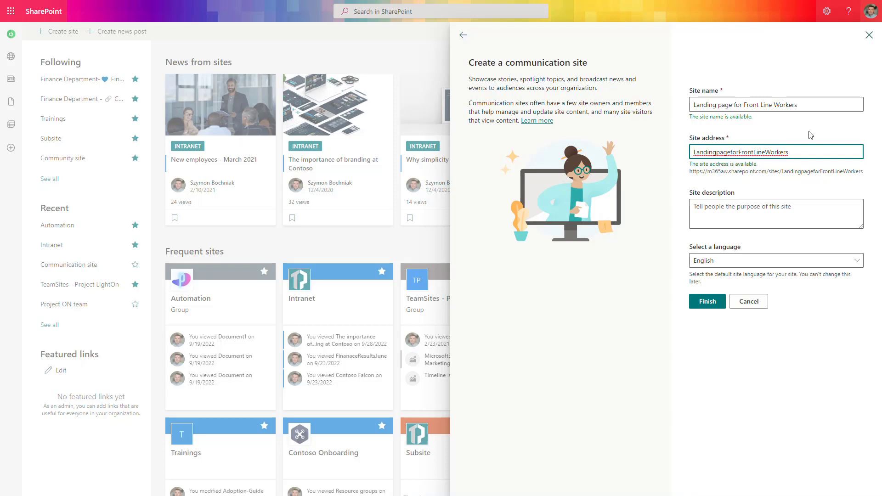
{"action": "key", "text": "ctrl+a"}
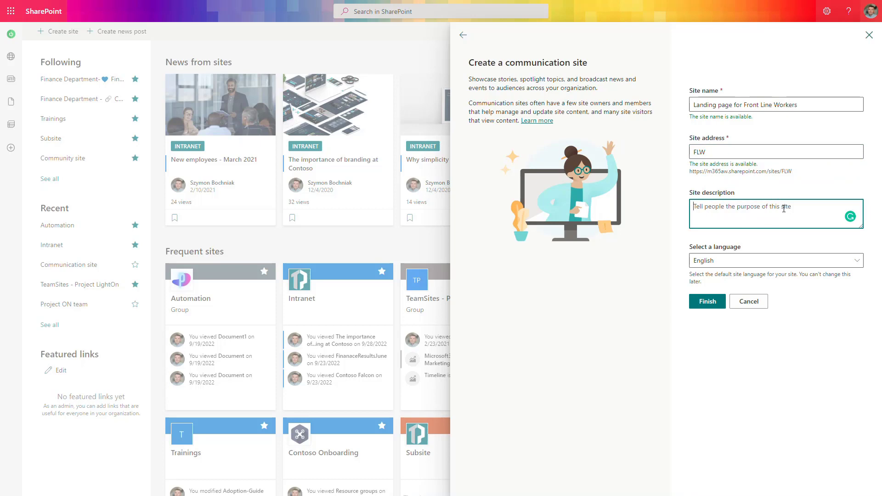
Enter the description "Landing page for the field employees working directly with customers.", keep English as the language and create the site
{"action": "type", "text": "Landing page for the field employees working directly with customers."}
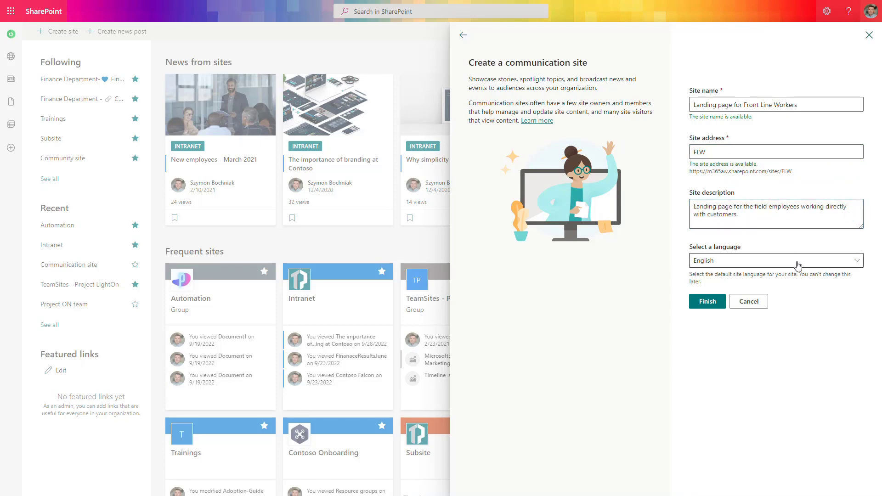
{"action": "left_click", "coordinate": [797, 263]}
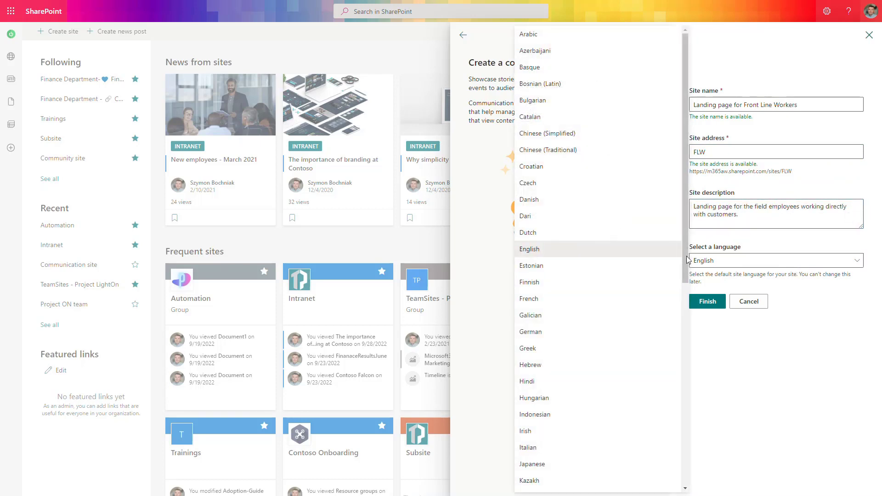
{"action": "left_click", "coordinate": [788, 292]}
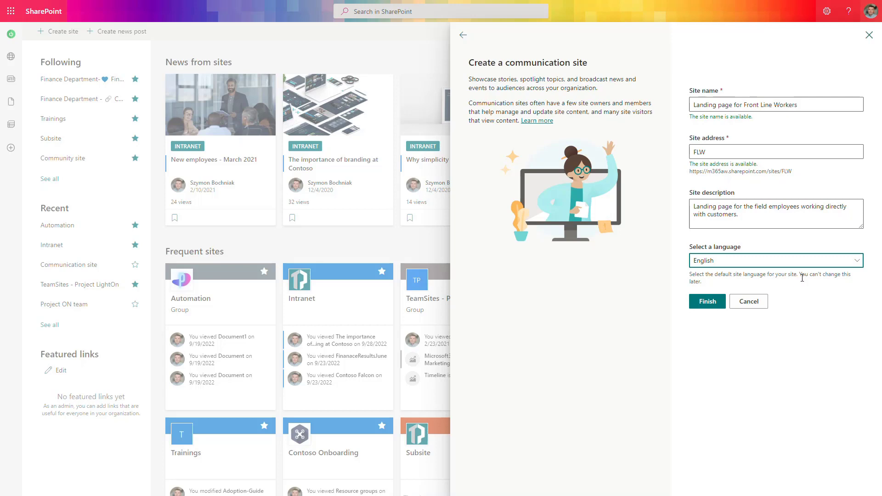
{"action": "left_click", "coordinate": [707, 301]}
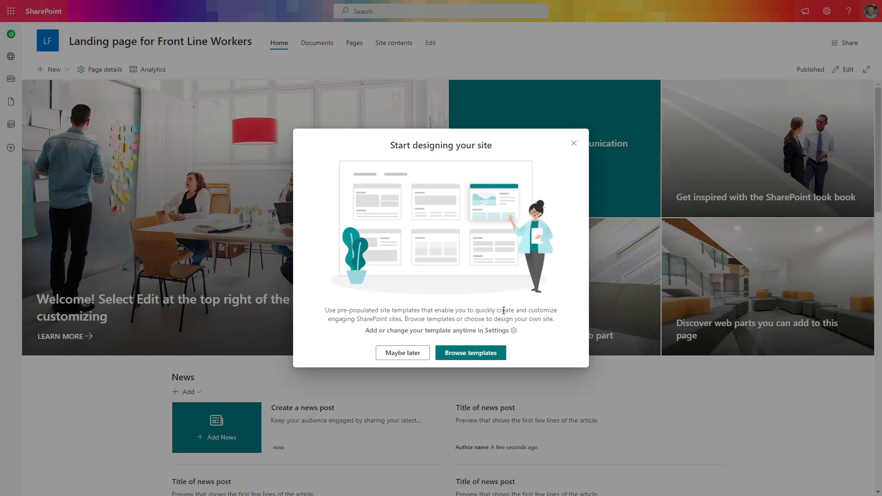
Browse the Microsoft site templates down to the Blank one and close the selection without applying any
{"action": "left_click", "coordinate": [481, 353]}
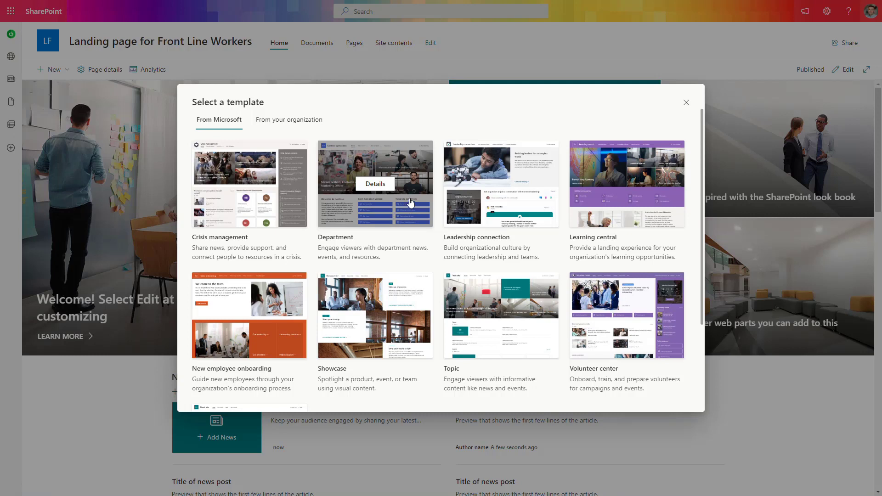
{"action": "scroll", "coordinate": [440, 236], "scroll_direction": "down", "scroll_amount": 1}
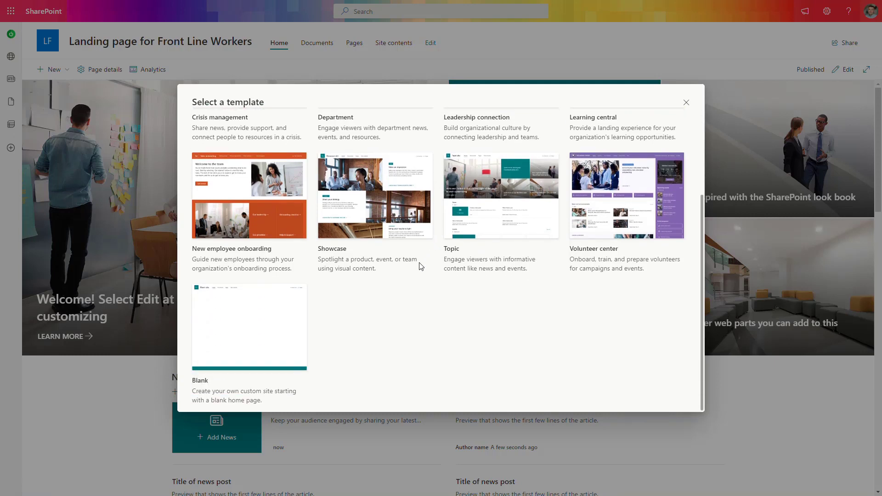
{"action": "scroll", "coordinate": [501, 267], "scroll_direction": "up", "scroll_amount": 1}
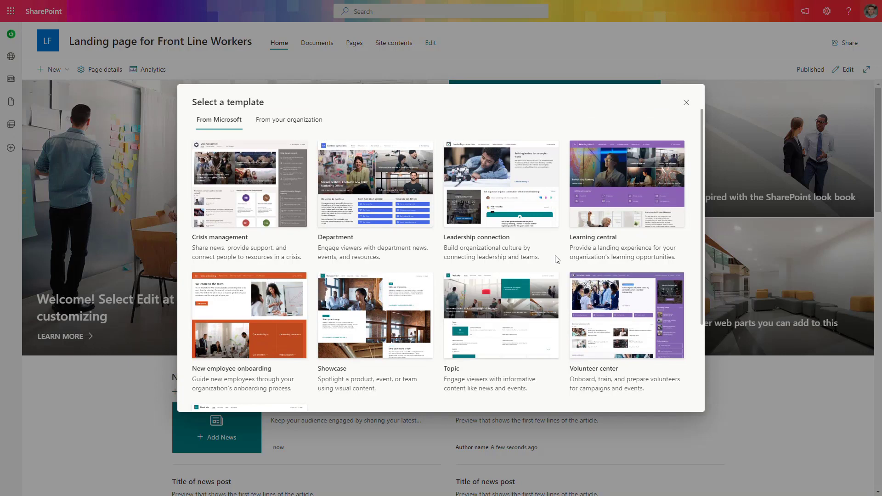
{"action": "scroll", "coordinate": [555, 253], "scroll_direction": "down", "scroll_amount": 2}
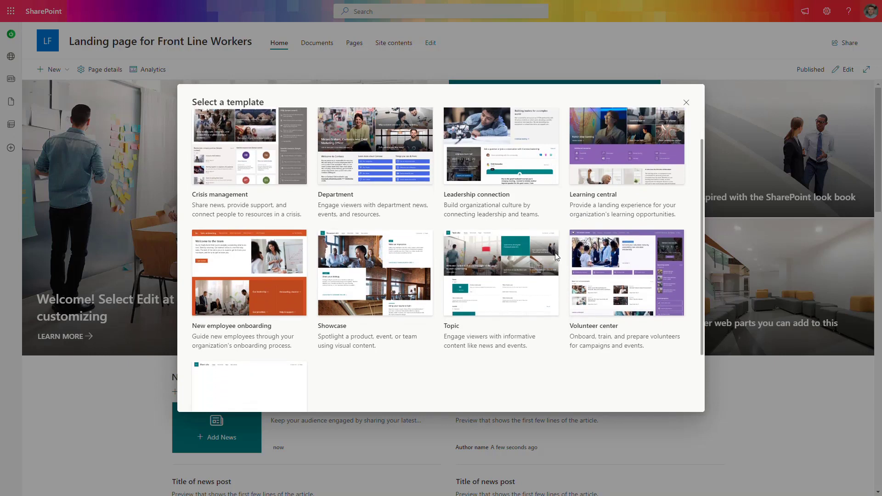
{"action": "scroll", "coordinate": [554, 253], "scroll_direction": "down", "scroll_amount": 1}
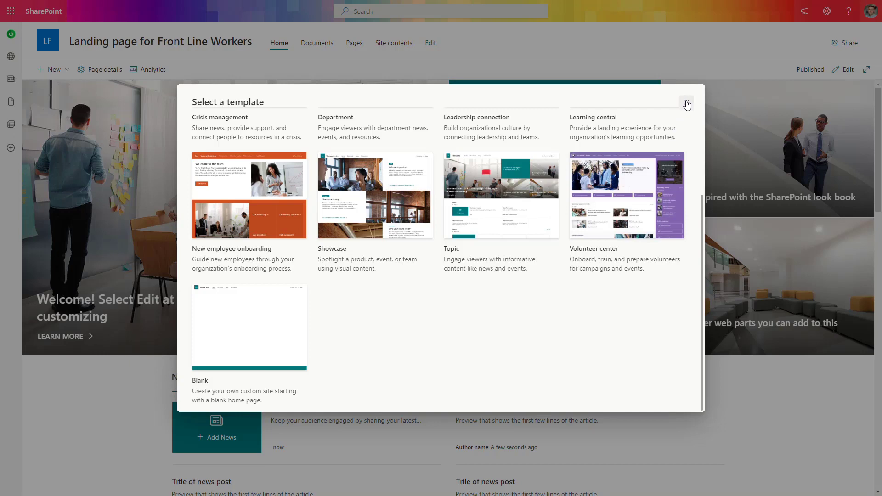
{"action": "left_click", "coordinate": [686, 103]}
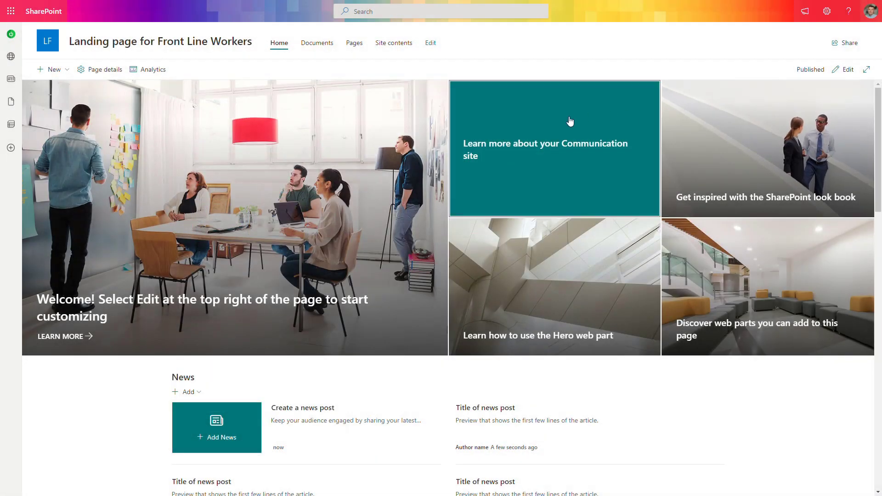
Look over the new home page's hero, news, events and documents sections in both view and edit mode
{"action": "scroll", "coordinate": [641, 101], "scroll_direction": "down", "scroll_amount": 2}
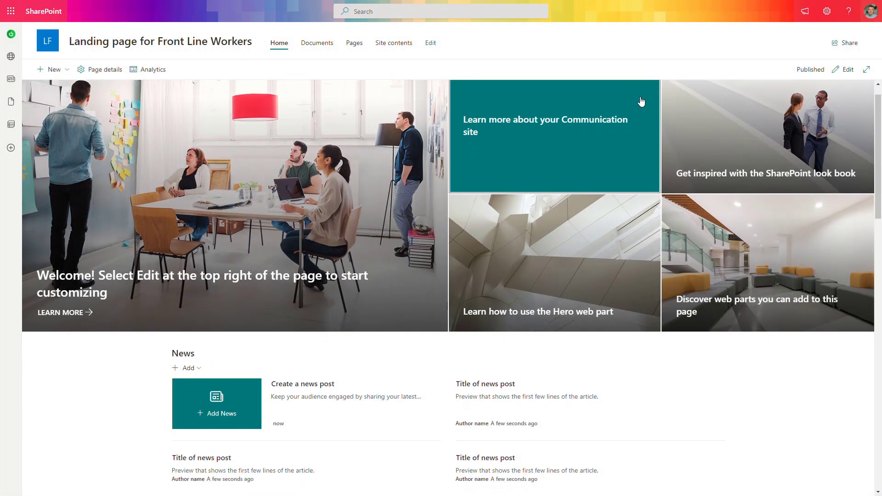
{"action": "scroll", "coordinate": [641, 101], "scroll_direction": "down", "scroll_amount": 10}
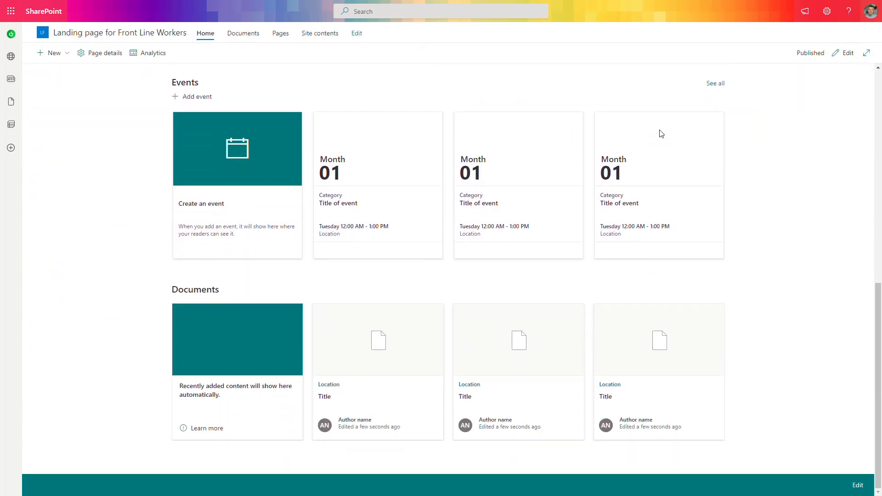
{"action": "scroll", "coordinate": [727, 174], "scroll_direction": "up", "scroll_amount": 10}
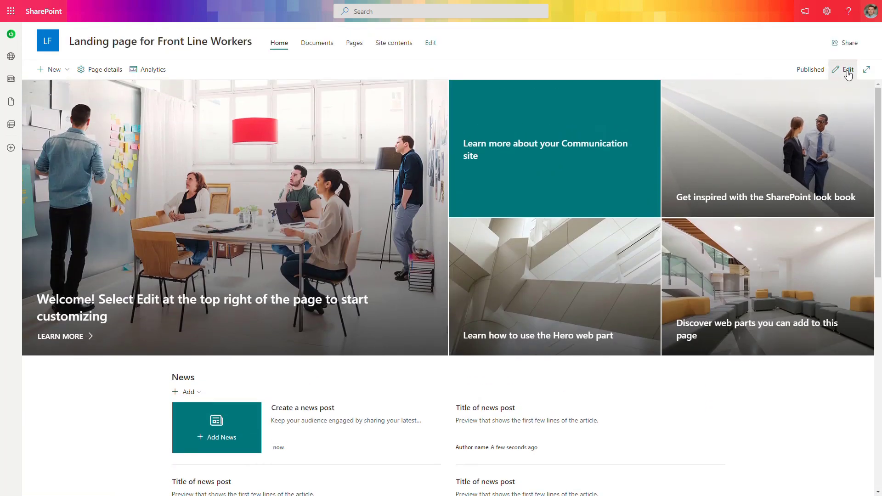
{"action": "left_click", "coordinate": [846, 69]}
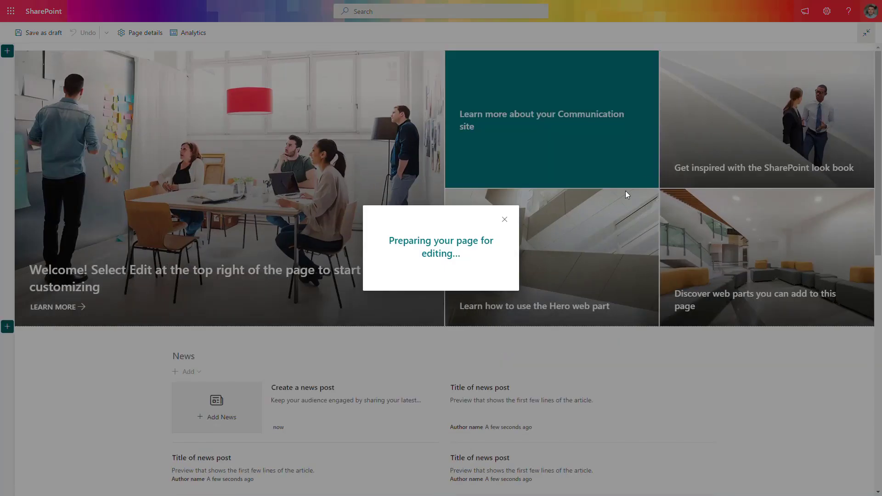
{"action": "scroll", "coordinate": [562, 255], "scroll_direction": "down", "scroll_amount": 5}
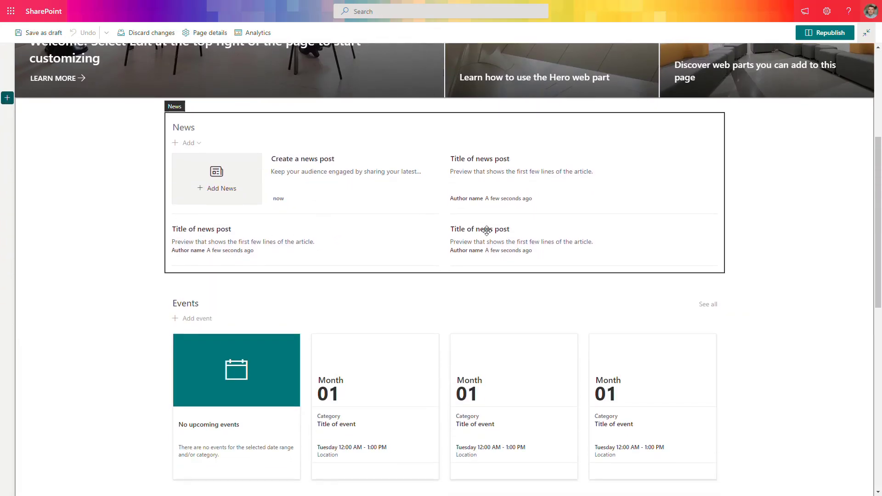
{"action": "scroll", "coordinate": [487, 230], "scroll_direction": "up", "scroll_amount": 5}
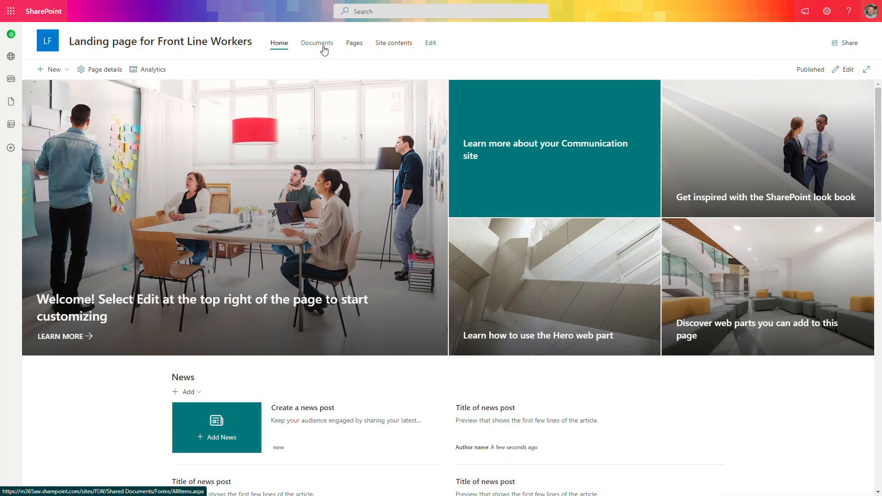
View the site's Documents library and Site Pages list, and return to the home page
{"action": "left_click", "coordinate": [323, 46]}
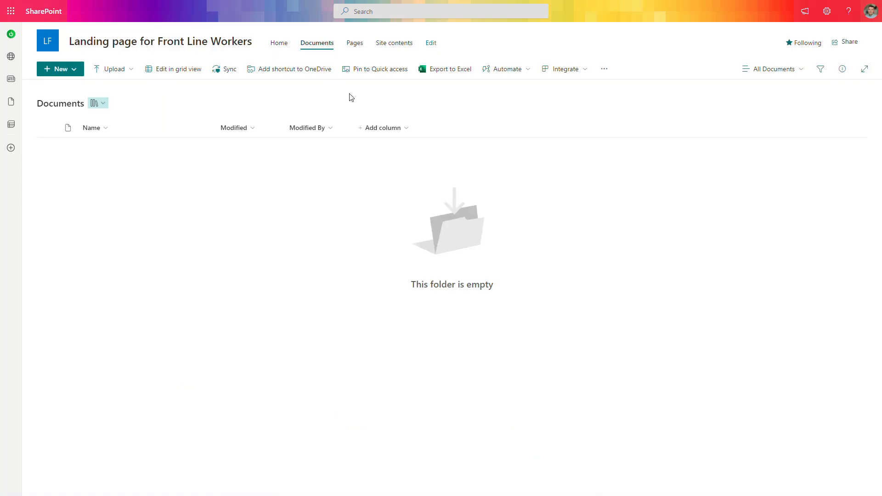
{"action": "left_click", "coordinate": [358, 48]}
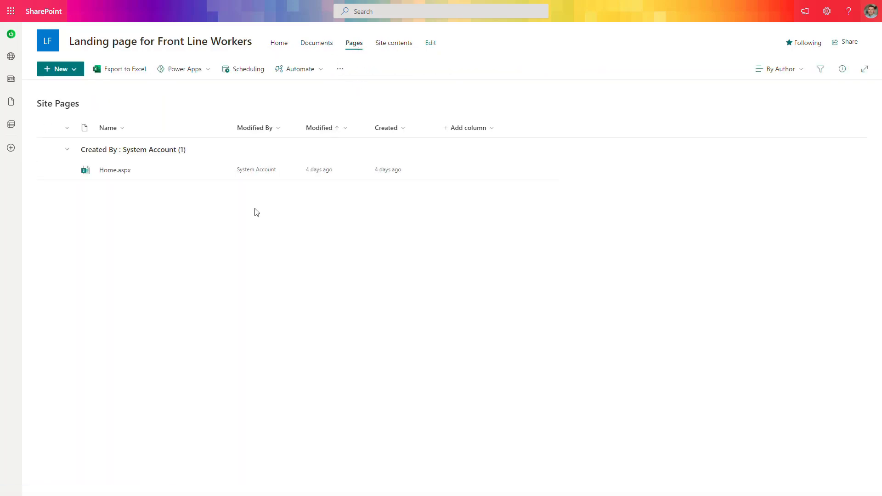
{"action": "left_click", "coordinate": [280, 51]}
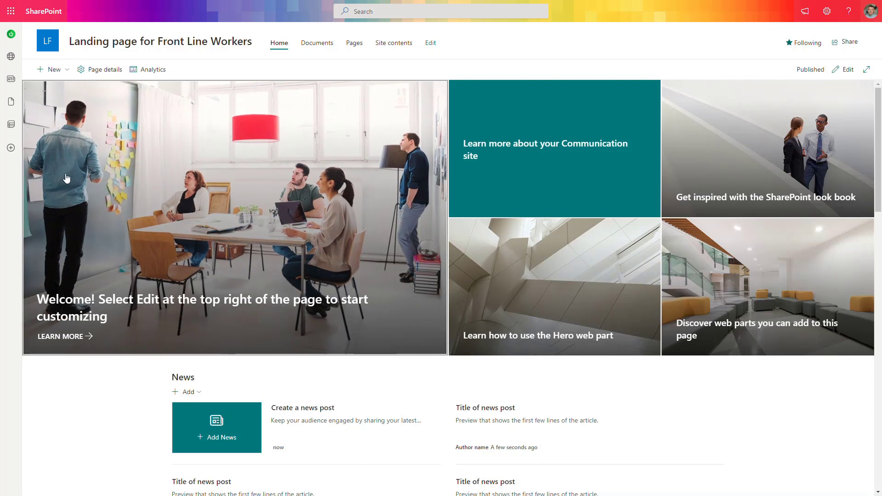
Review which kinds of new content can be added to the site and close the list without choosing any
{"action": "left_click", "coordinate": [64, 73]}
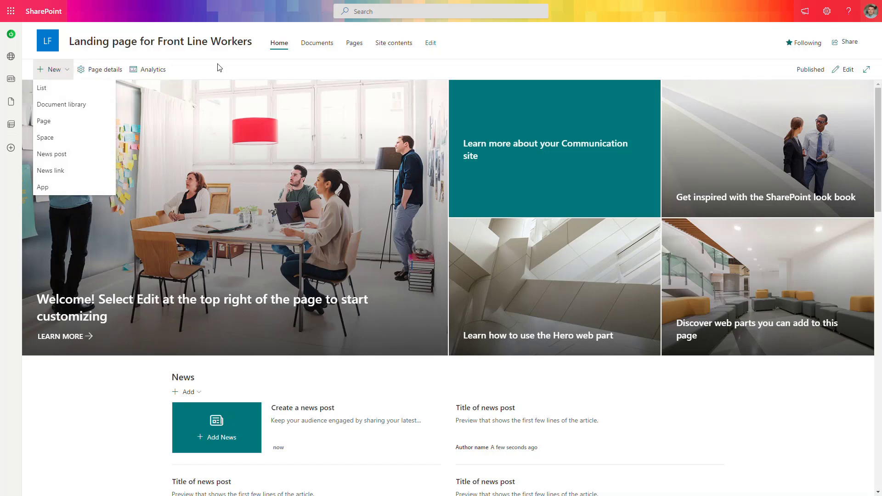
{"action": "left_click", "coordinate": [531, 70]}
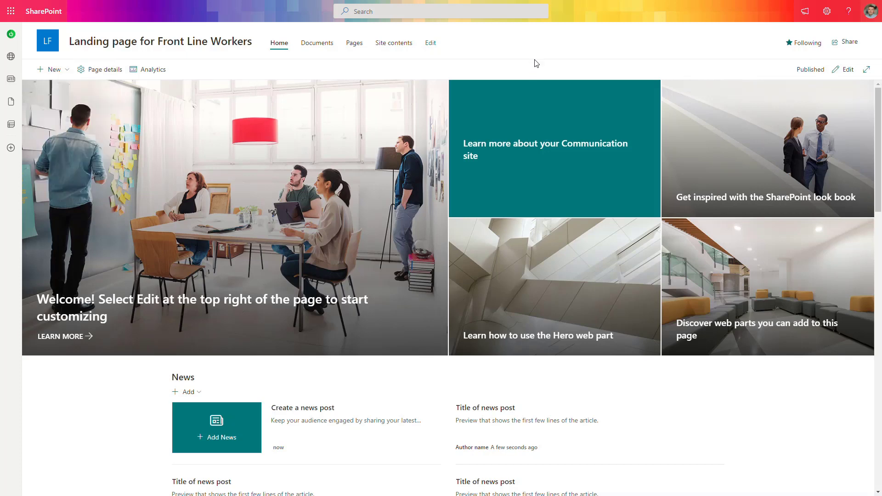
{"action": "scroll", "coordinate": [402, 204], "scroll_direction": "down", "scroll_amount": 1}
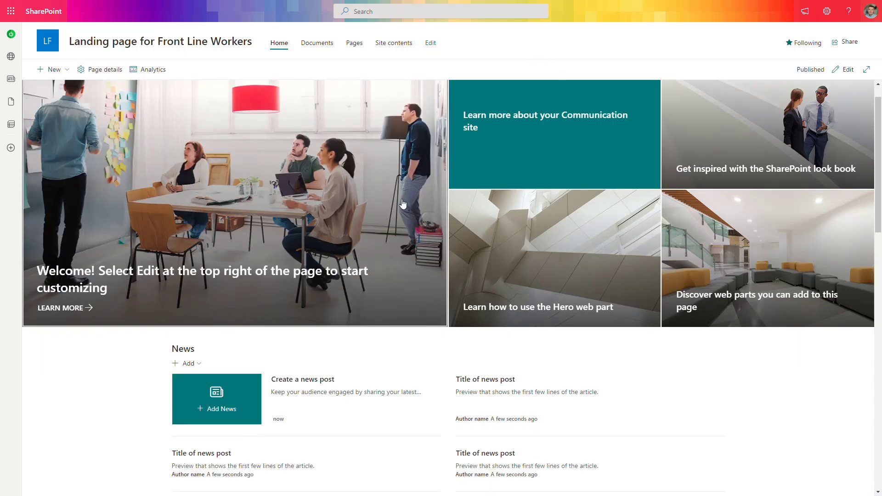
{"action": "scroll", "coordinate": [402, 204], "scroll_direction": "down", "scroll_amount": 1}
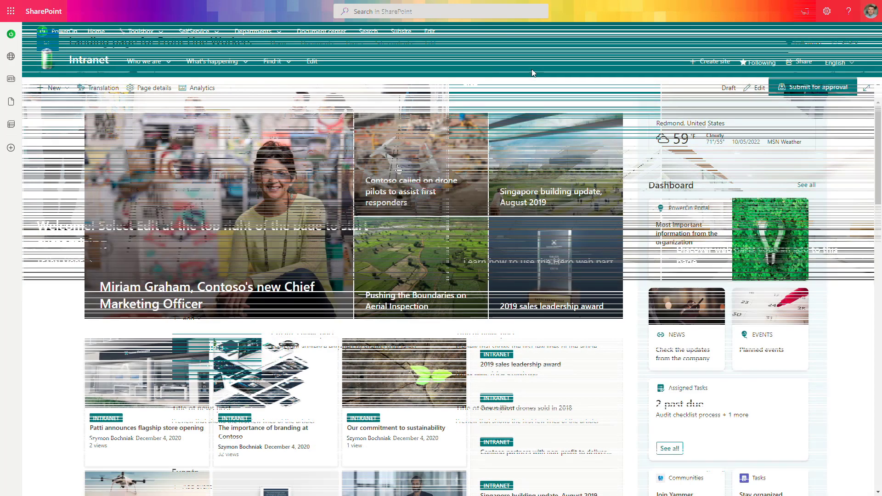
Look over the Intranet home page's hero, news, video and conference sections and its dashboard, recent items and company events
{"action": "scroll", "coordinate": [542, 87], "scroll_direction": "down", "scroll_amount": 3}
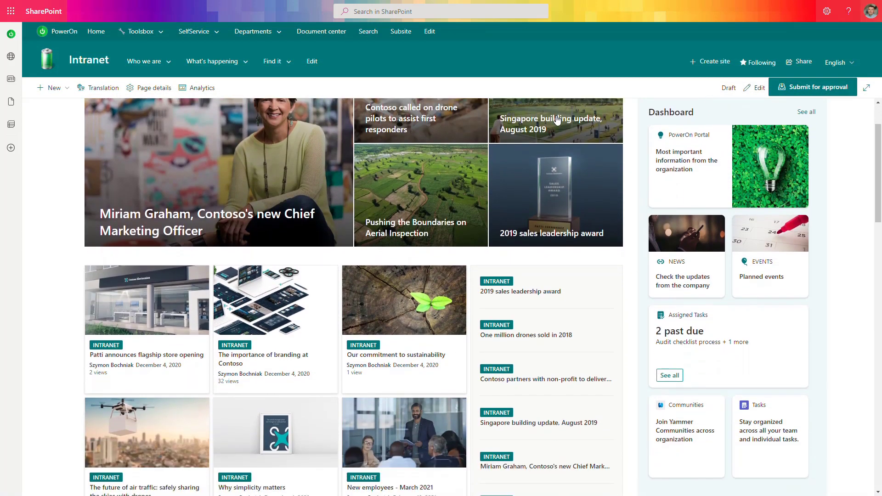
{"action": "scroll", "coordinate": [558, 131], "scroll_direction": "down", "scroll_amount": 4}
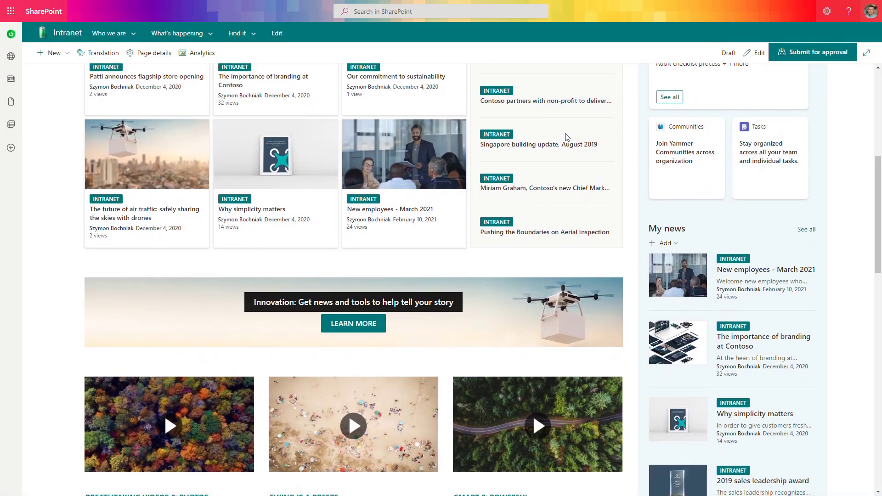
{"action": "scroll", "coordinate": [569, 134], "scroll_direction": "down", "scroll_amount": 4}
{"action": "scroll", "coordinate": [570, 137], "scroll_direction": "down", "scroll_amount": 6}
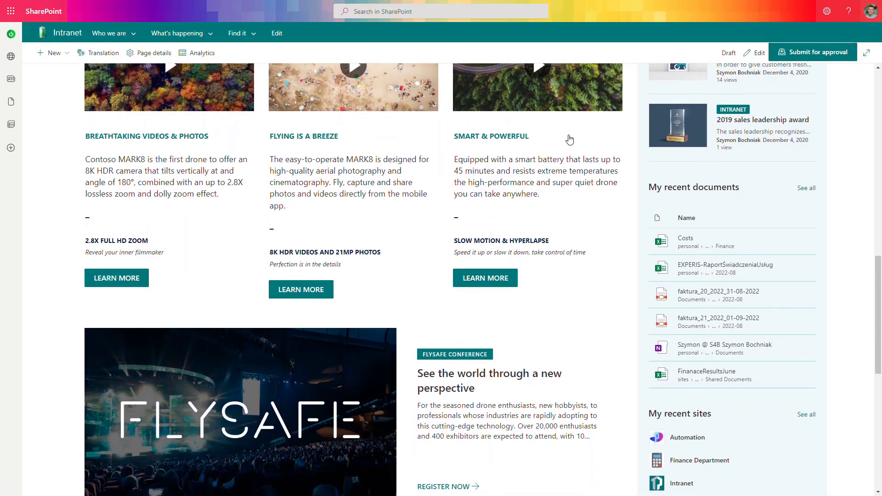
{"action": "scroll", "coordinate": [569, 139], "scroll_direction": "down", "scroll_amount": 3}
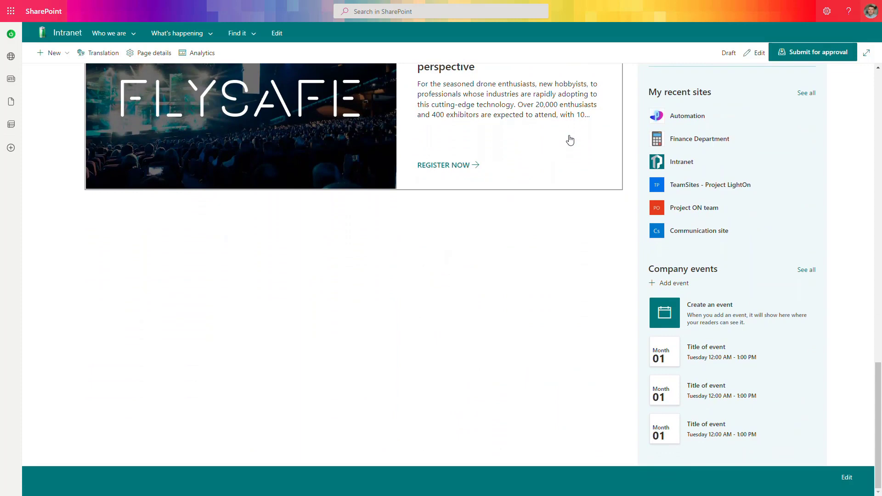
{"action": "scroll", "coordinate": [570, 139], "scroll_direction": "up", "scroll_amount": 9}
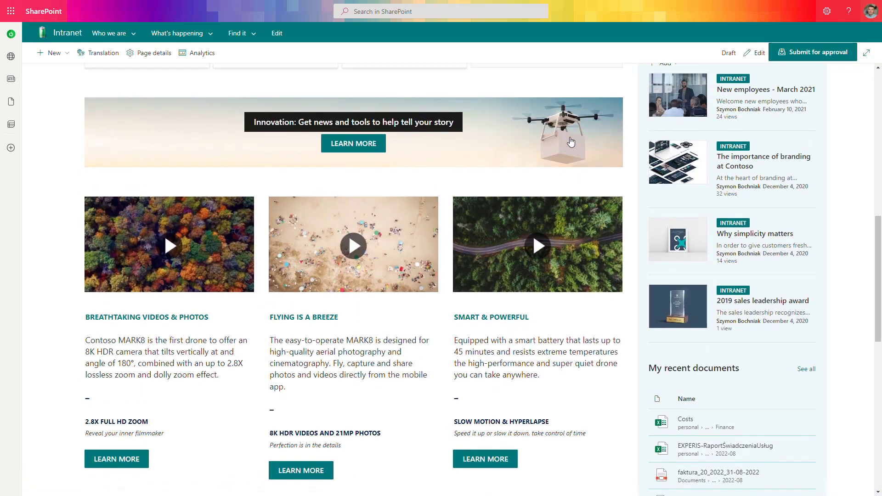
{"action": "scroll", "coordinate": [571, 141], "scroll_direction": "up", "scroll_amount": 7}
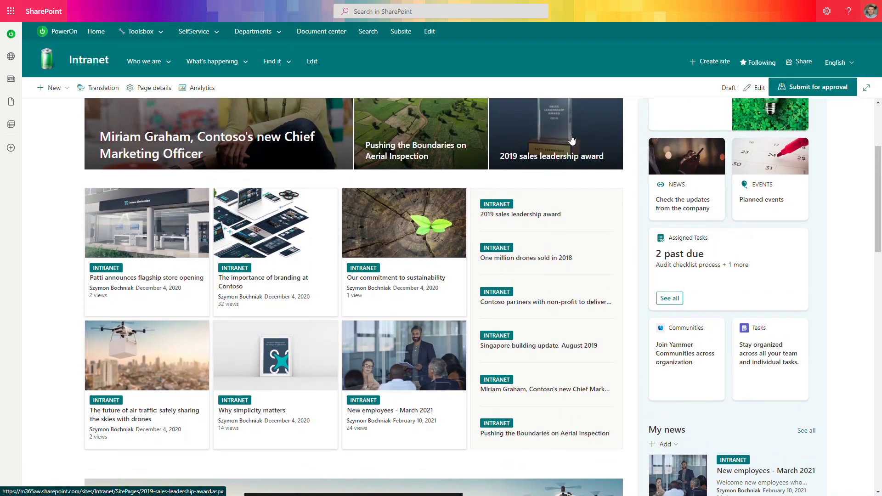
{"action": "scroll", "coordinate": [571, 140], "scroll_direction": "up", "scroll_amount": 3}
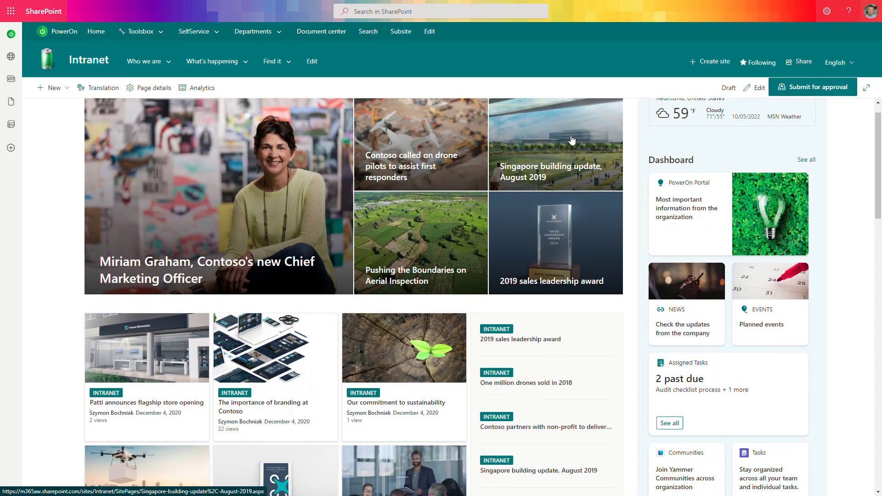
{"action": "scroll", "coordinate": [571, 139], "scroll_direction": "up", "scroll_amount": 1}
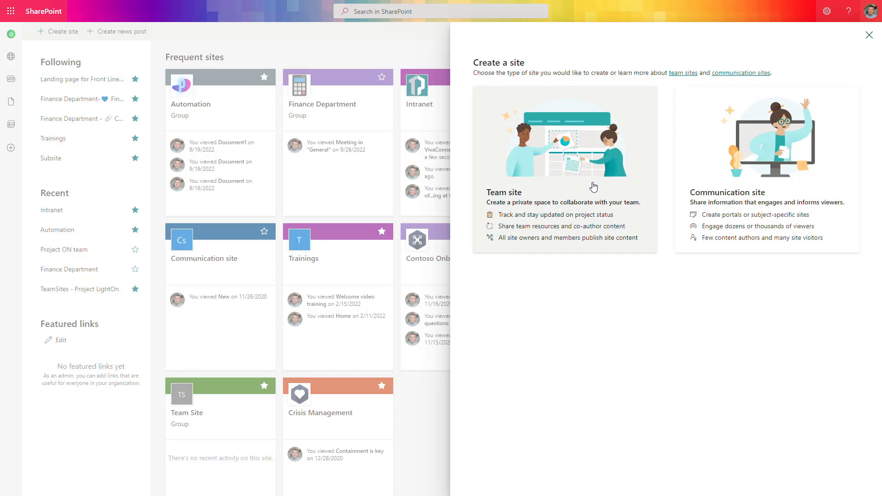
Create a private team site in English named "Sales Team" with the description "Collaboration space for the Sales Team."
{"action": "left_click", "coordinate": [594, 186]}
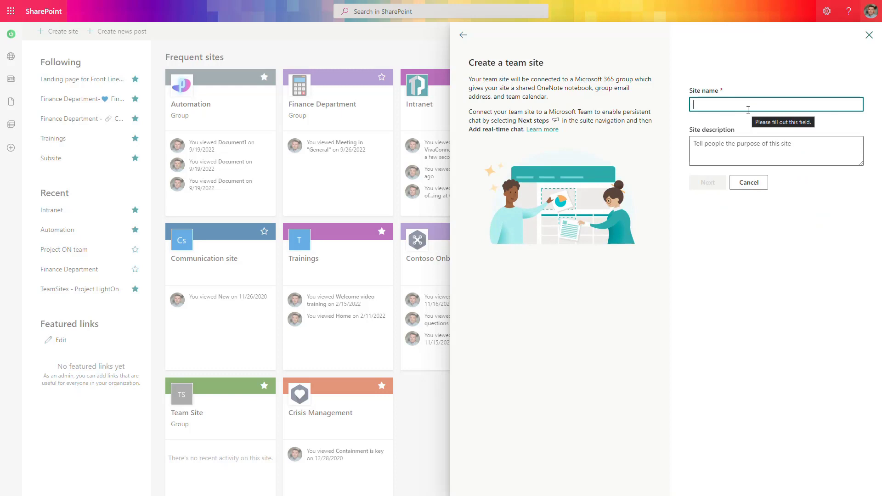
{"action": "type", "text": "Sales Team"}
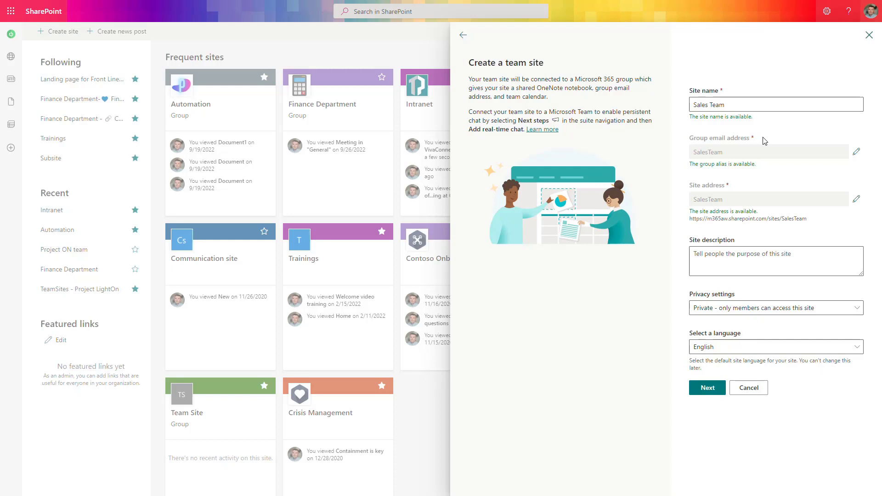
{"action": "left_click", "coordinate": [754, 257]}
{"action": "type", "text": "Collaboration space for the Sales Team."}
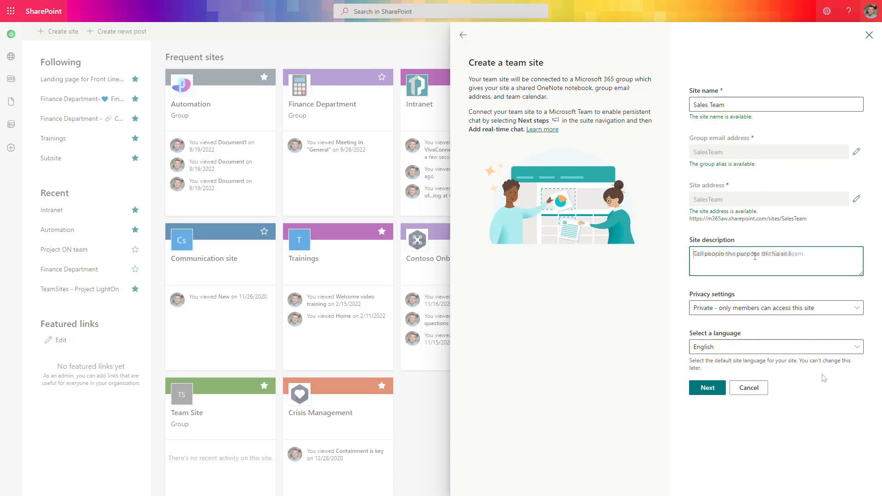
{"action": "left_click", "coordinate": [830, 312]}
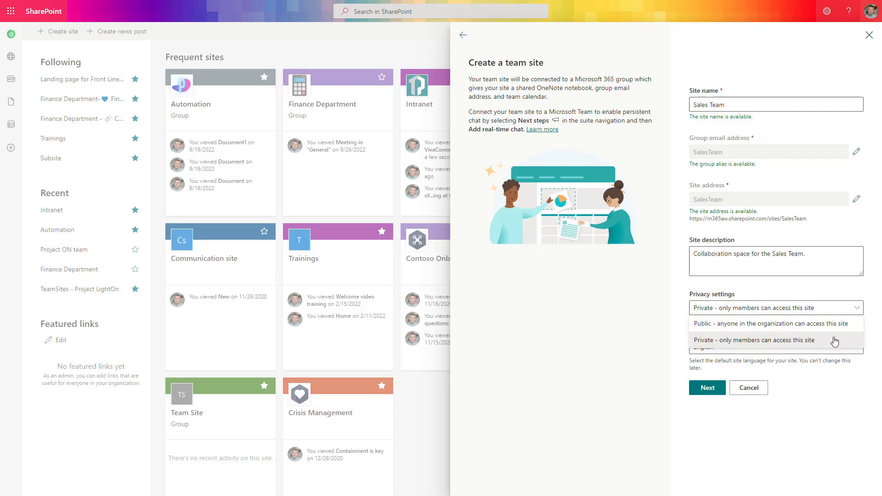
{"action": "left_click", "coordinate": [810, 383]}
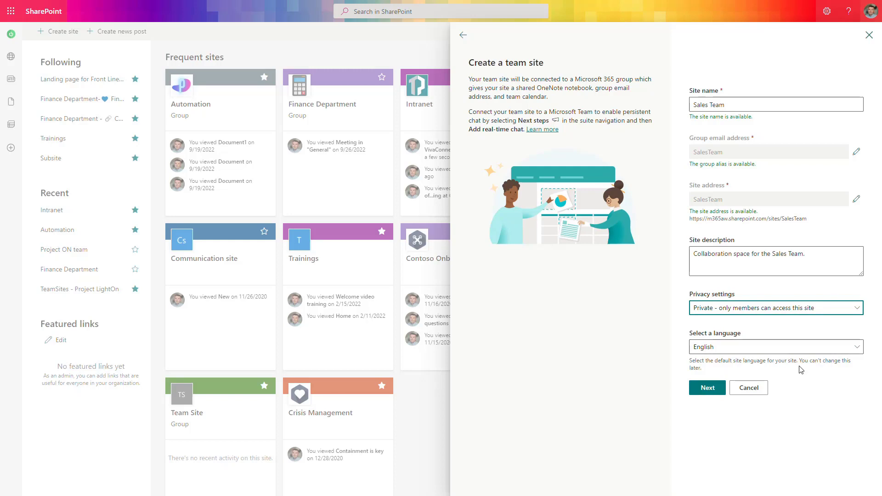
{"action": "left_click", "coordinate": [707, 387]}
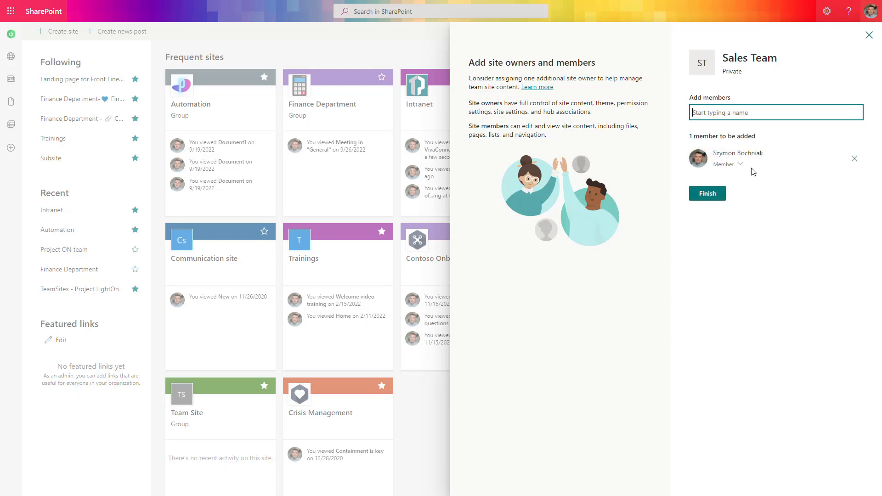
Assign the Owner role to the listed site member and finish the team site setup
{"action": "left_click", "coordinate": [738, 164]}
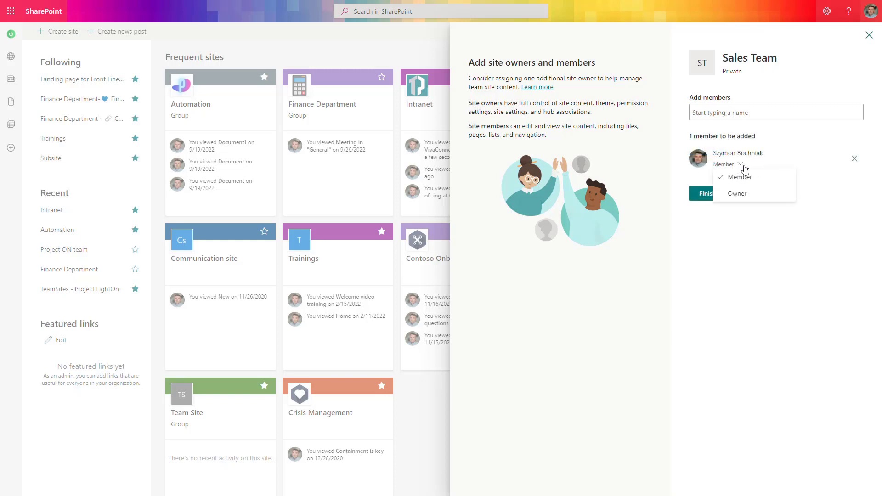
{"action": "left_click", "coordinate": [779, 194]}
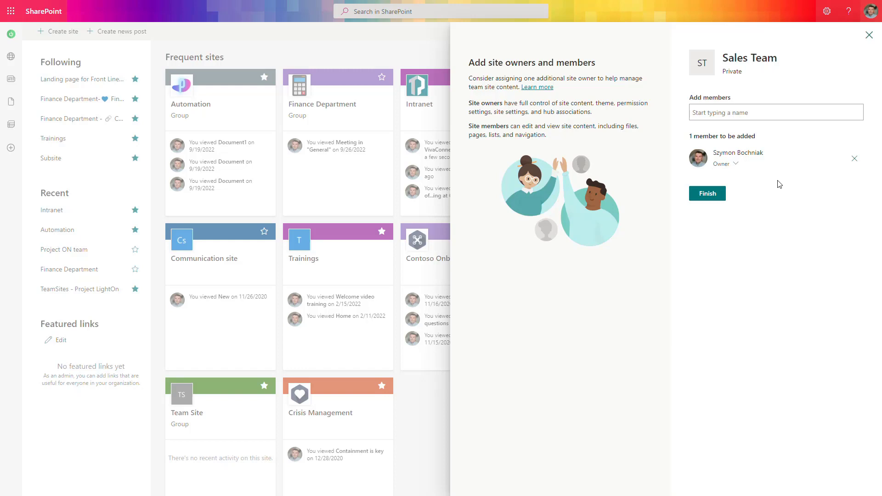
{"action": "left_click", "coordinate": [707, 193]}
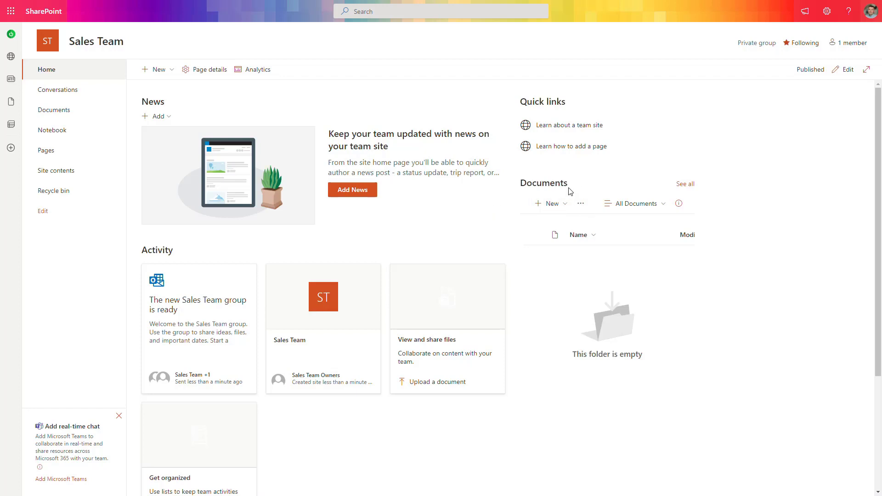
Look over the Sales Team home page and its group membership, and close the membership details without adding anyone
{"action": "scroll", "coordinate": [137, 275], "scroll_direction": "down", "scroll_amount": 2}
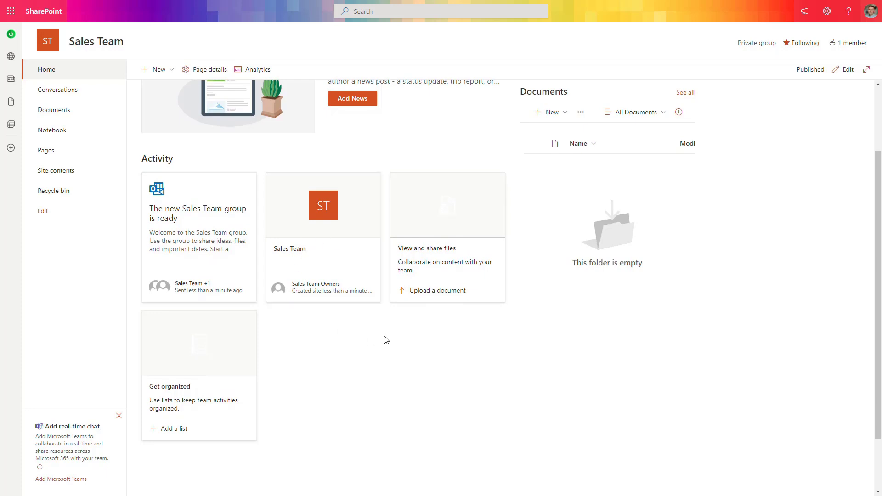
{"action": "scroll", "coordinate": [384, 341], "scroll_direction": "up", "scroll_amount": 2}
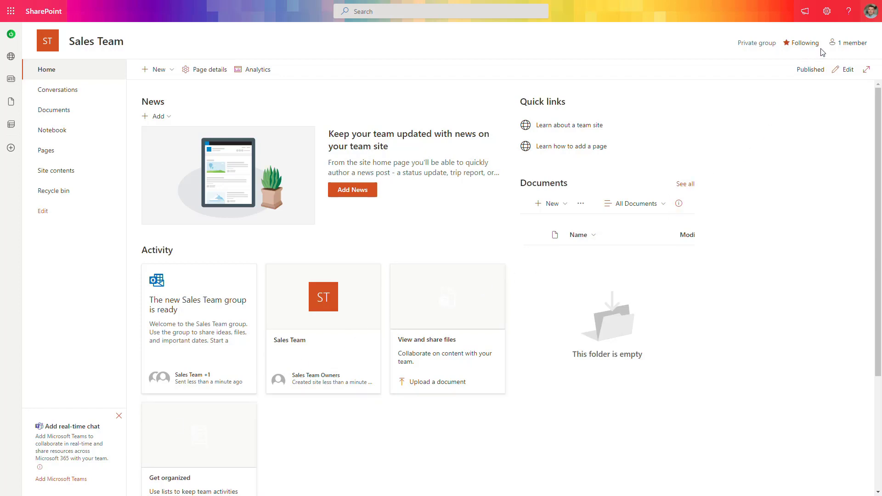
{"action": "left_click", "coordinate": [834, 44]}
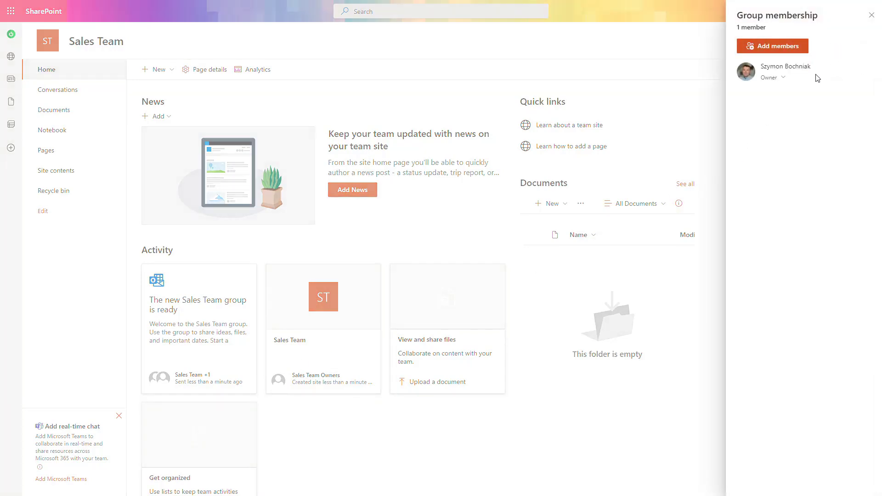
{"action": "left_click", "coordinate": [871, 15]}
{"action": "left_click", "coordinate": [852, 44]}
{"action": "left_click", "coordinate": [871, 15]}
Review which kinds of new content the Sales Team site offers and close the list without choosing any
{"action": "left_click", "coordinate": [166, 71]}
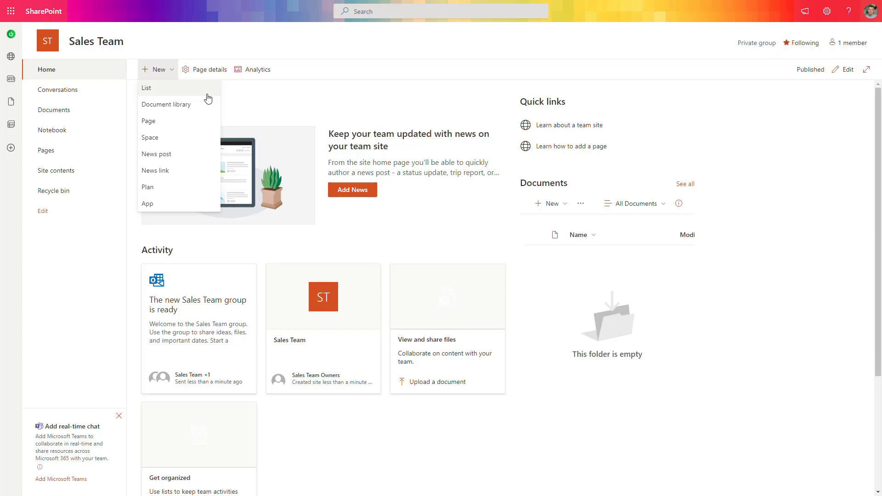
{"action": "key", "text": "Escape"}
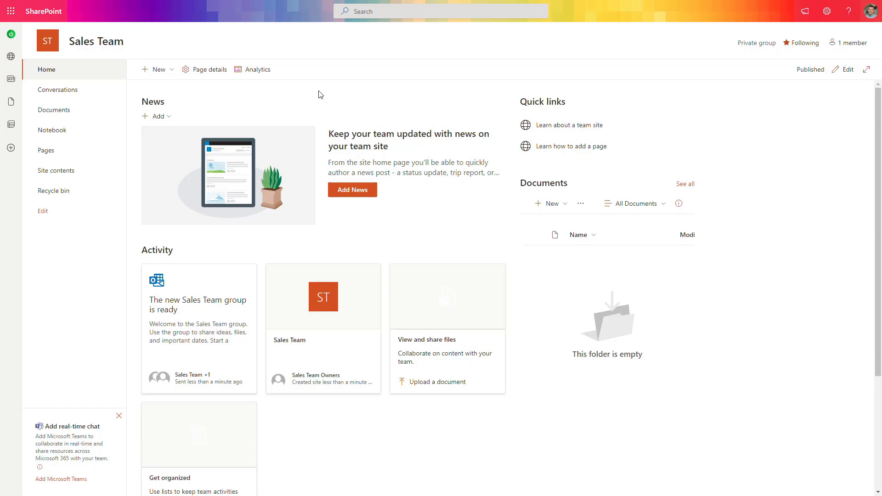